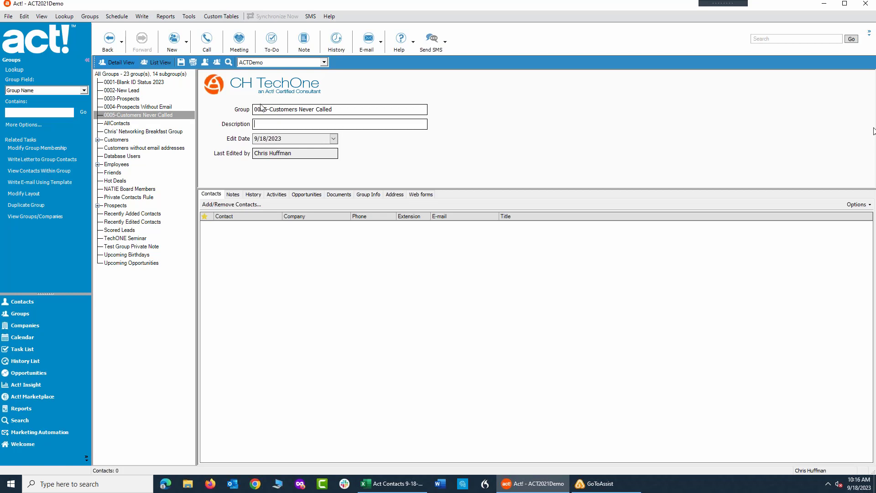
Record a history entry for the current contact with type Call and result Call Completed.
click(19, 302)
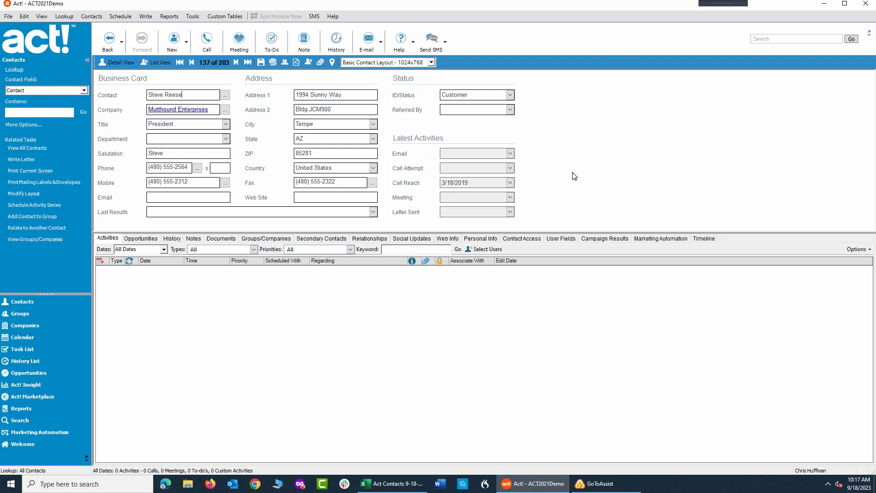
click(334, 41)
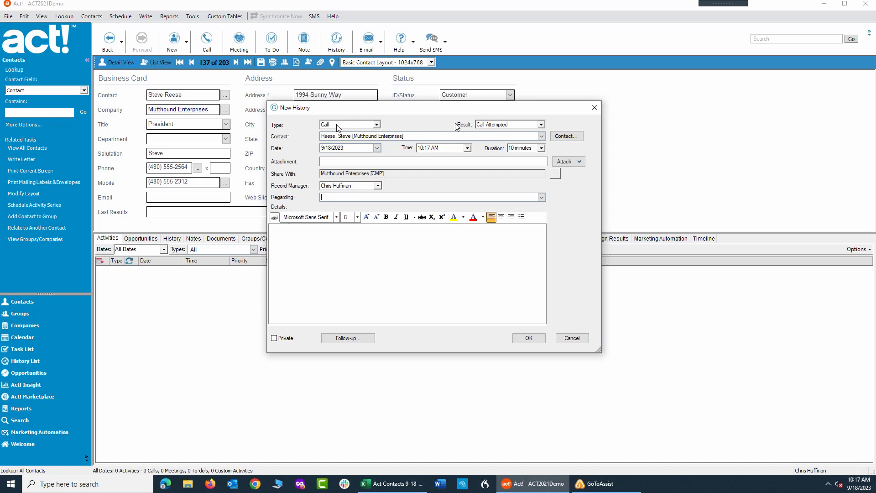
click(540, 124)
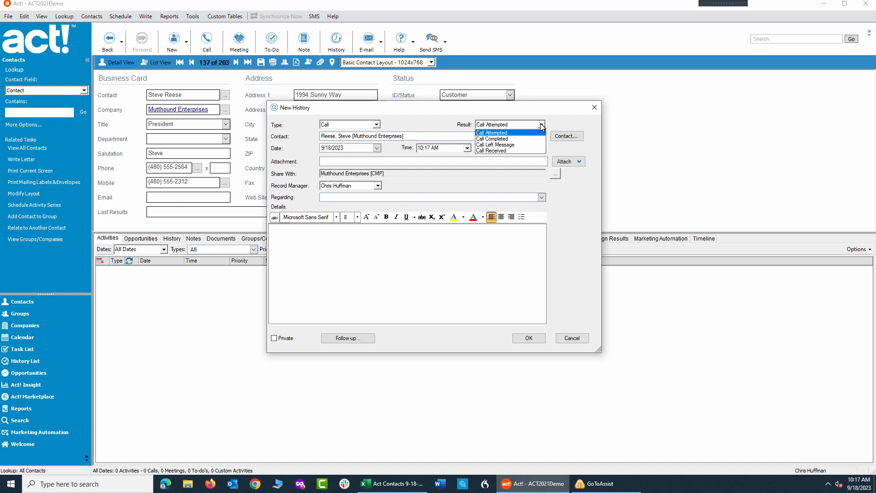
click(500, 139)
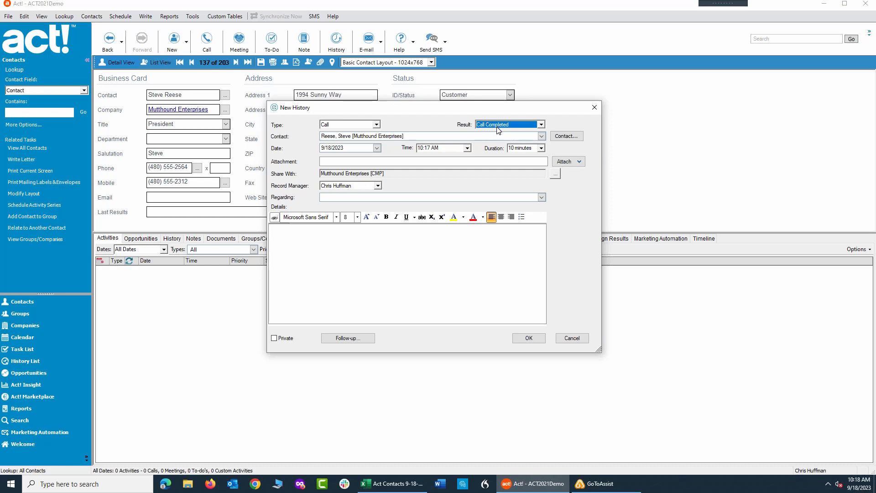
click(434, 262)
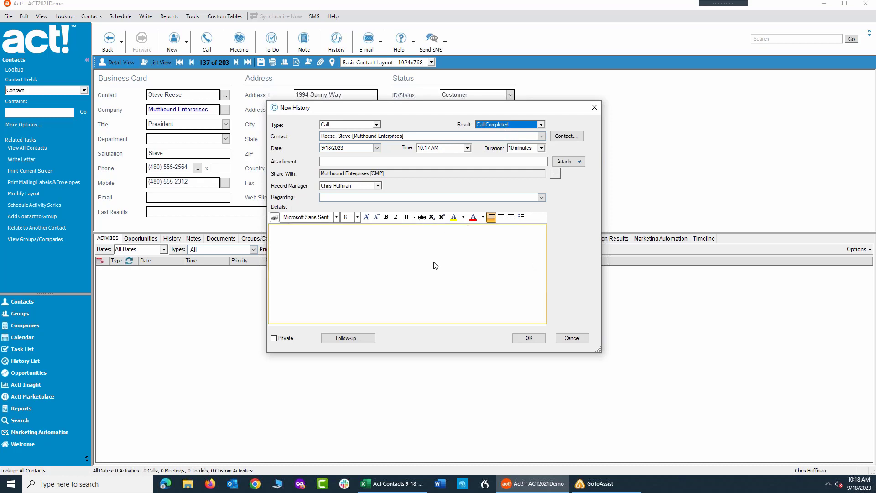
click(529, 338)
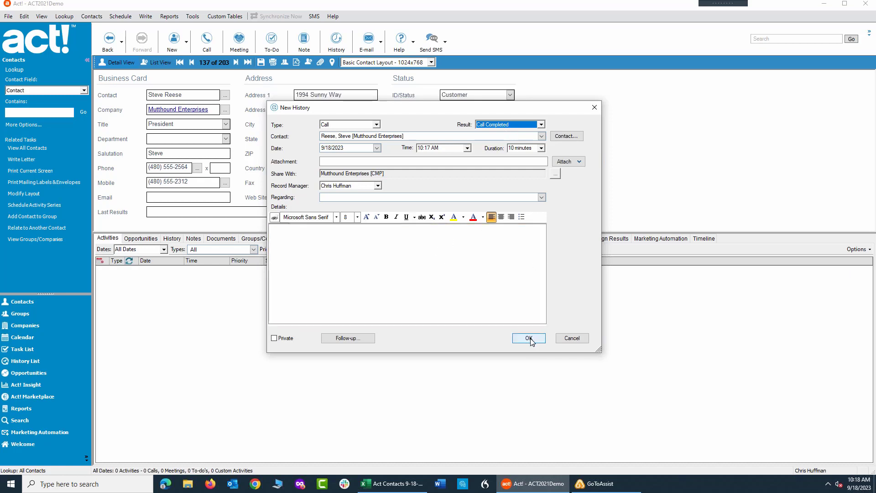
click(529, 339)
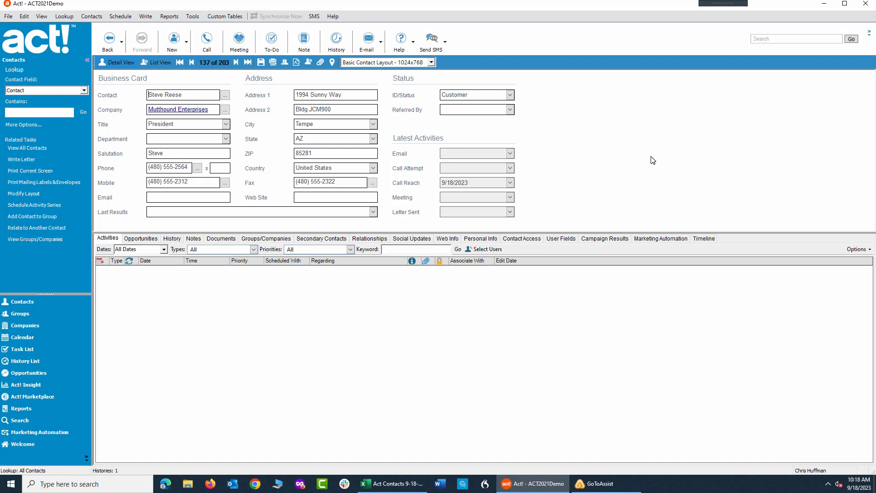
Open the membership criteria of the 0005-Customers Never Called group, add ID/Status Equal To Customer, and preview matches.
click(22, 314)
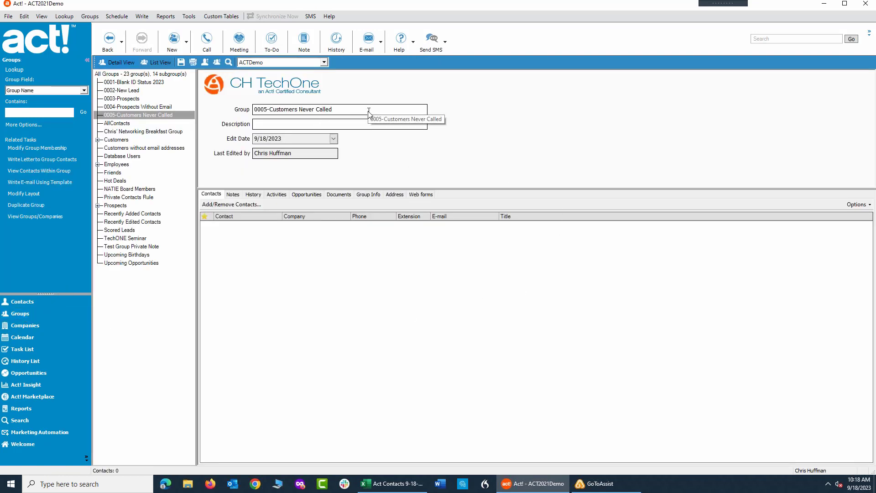
click(222, 207)
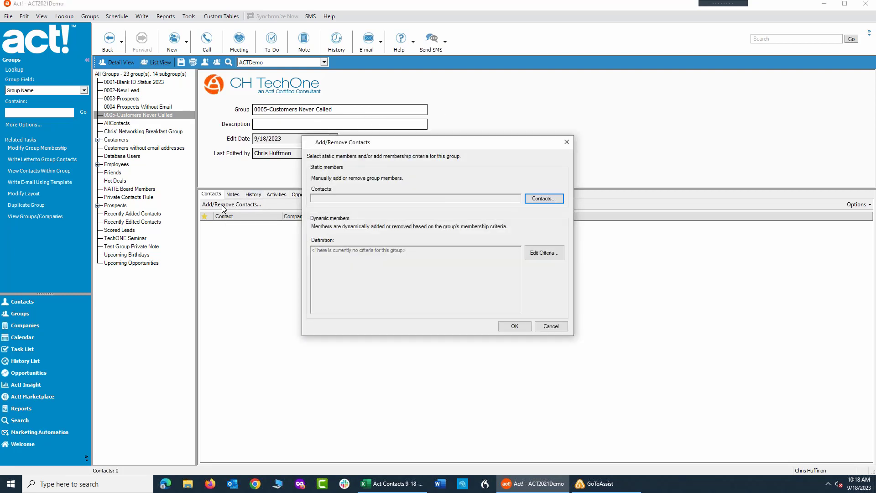
click(545, 253)
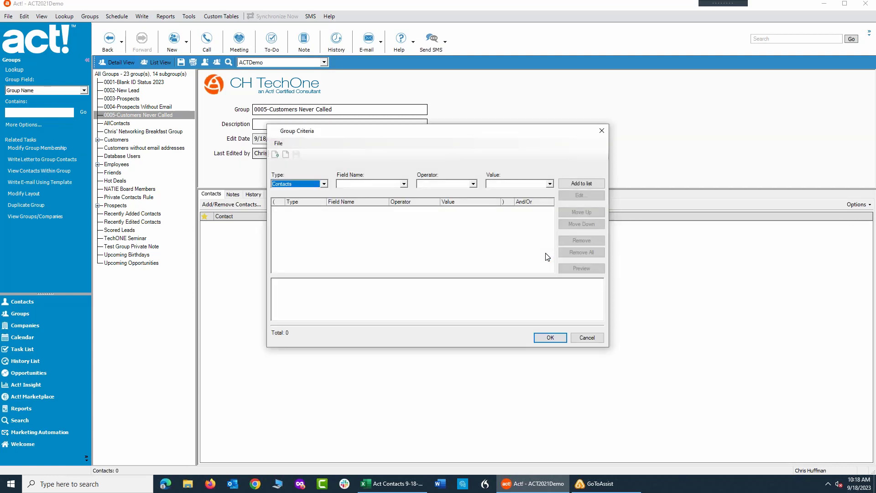
click(346, 185)
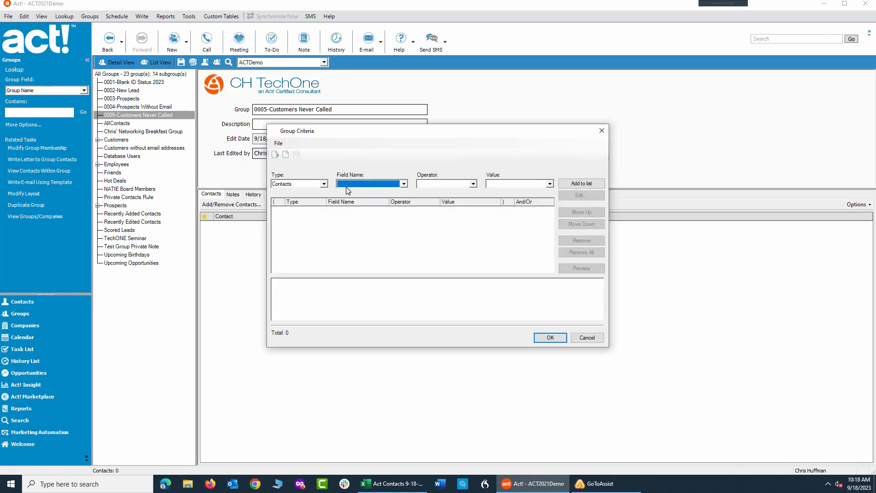
key(Tab)
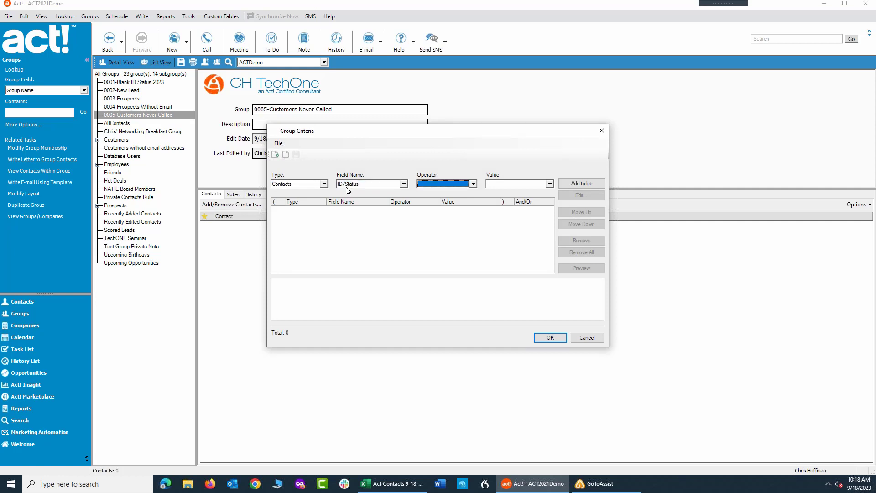
key(e)
key(e)
key(Tab)
text(Cus)
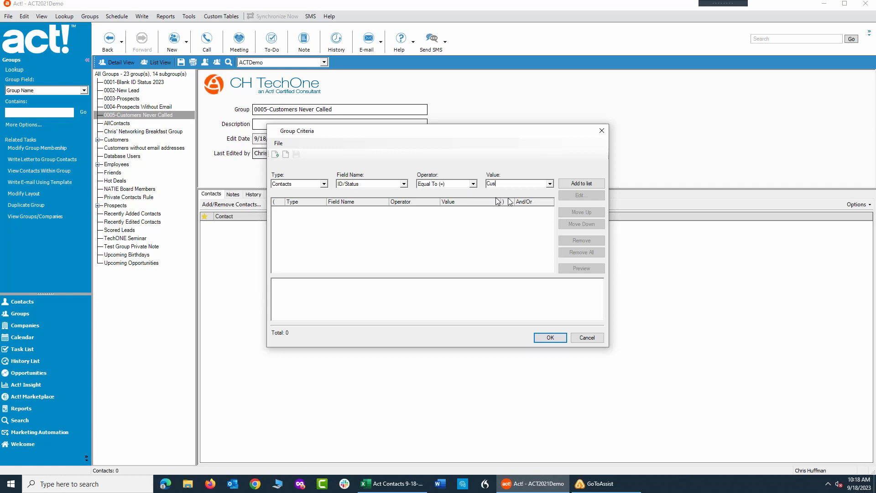
click(551, 183)
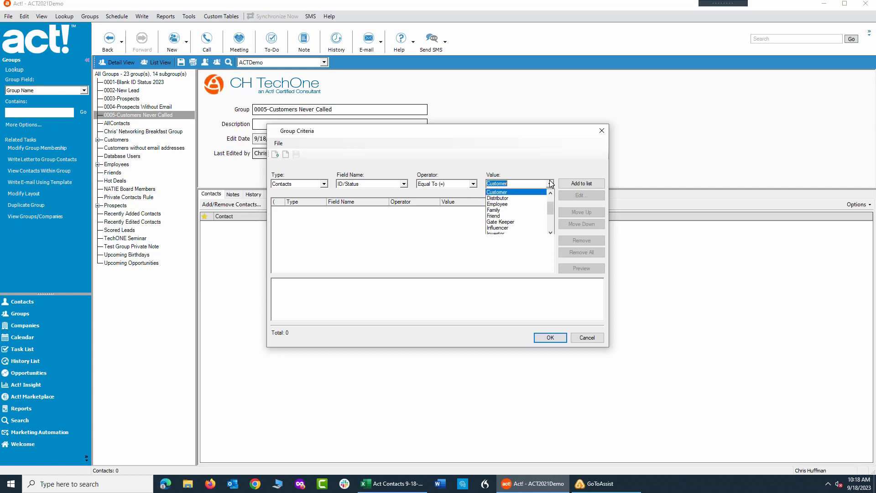
click(500, 192)
click(581, 183)
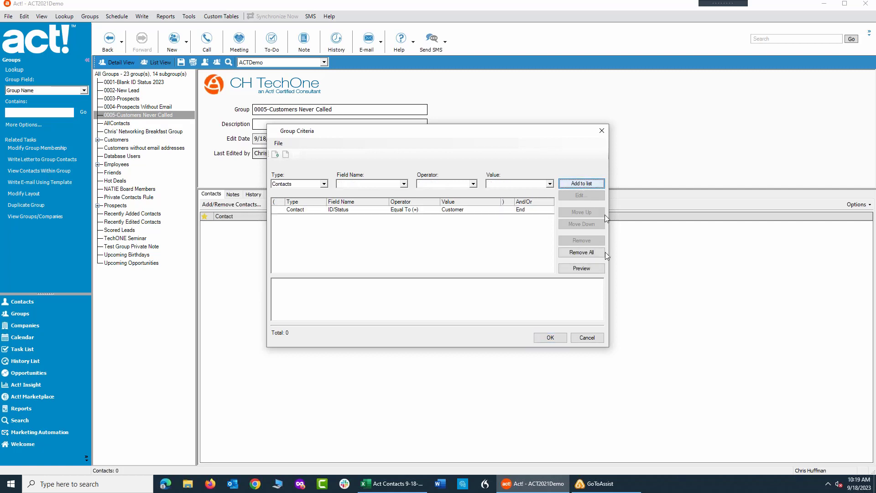
click(581, 268)
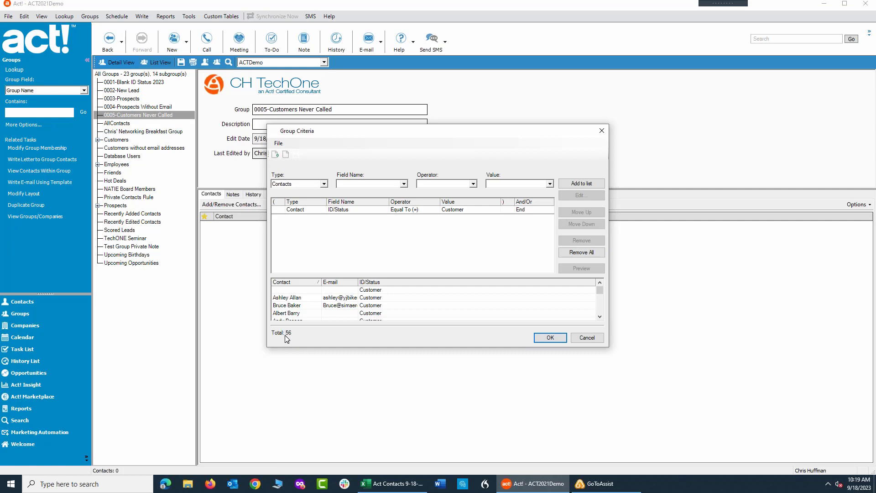
Add a second criterion to the group: Last Reach Does Not Contain Data.
click(350, 184)
click(350, 184)
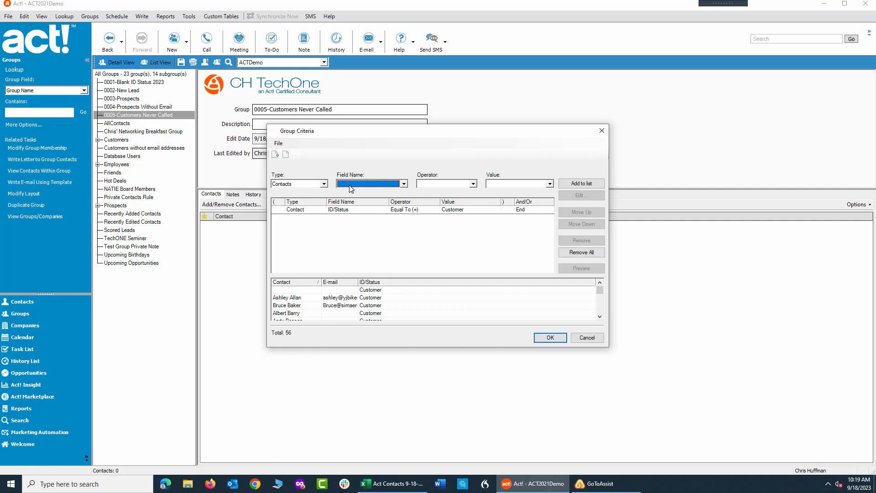
key(l)
key(Down)
key(Down)
key(Down)
click(446, 184)
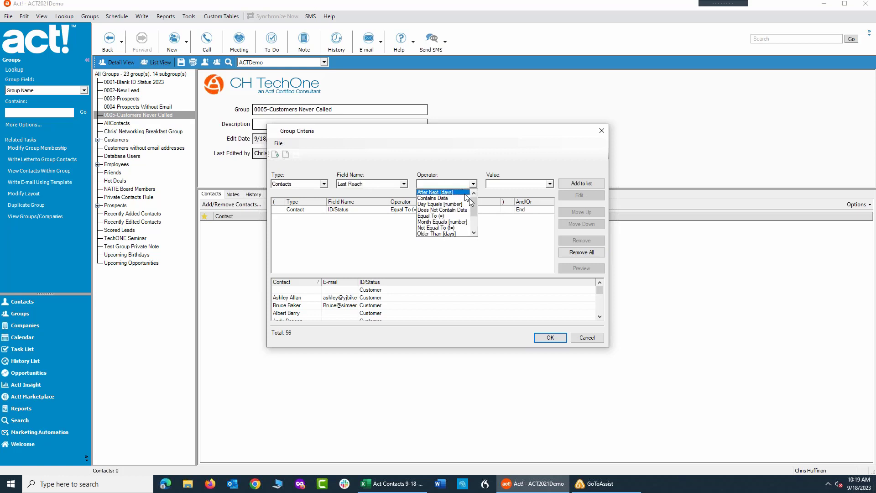
click(447, 211)
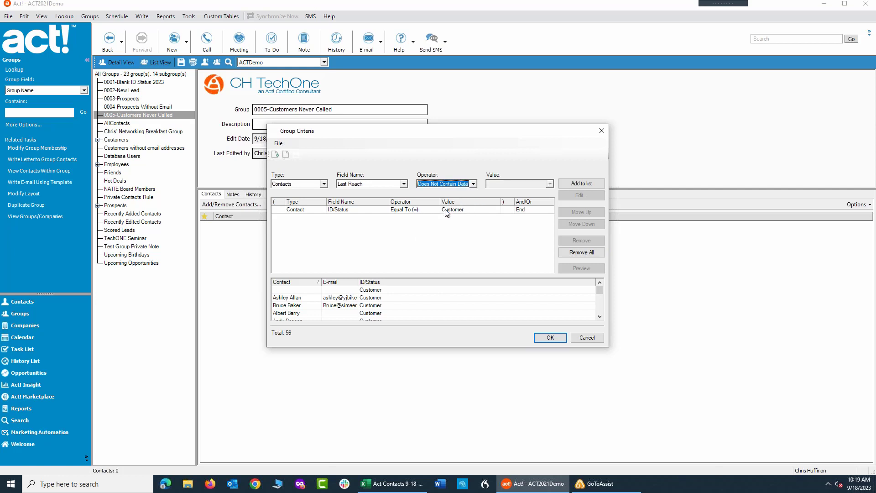
click(580, 184)
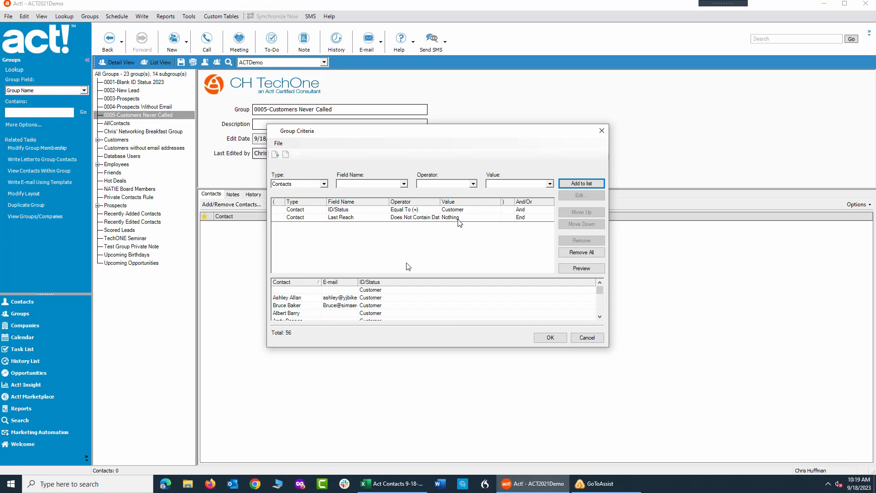
Preview the combined criteria and save the group's dynamic membership.
click(585, 268)
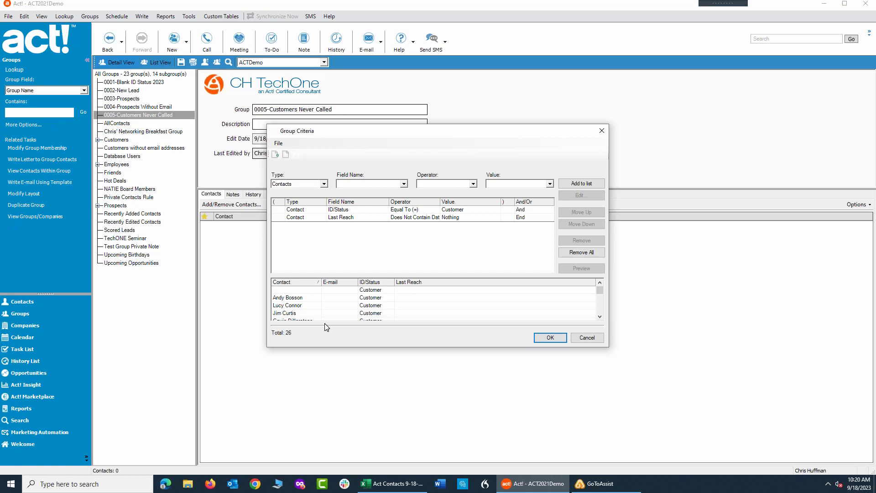
click(557, 341)
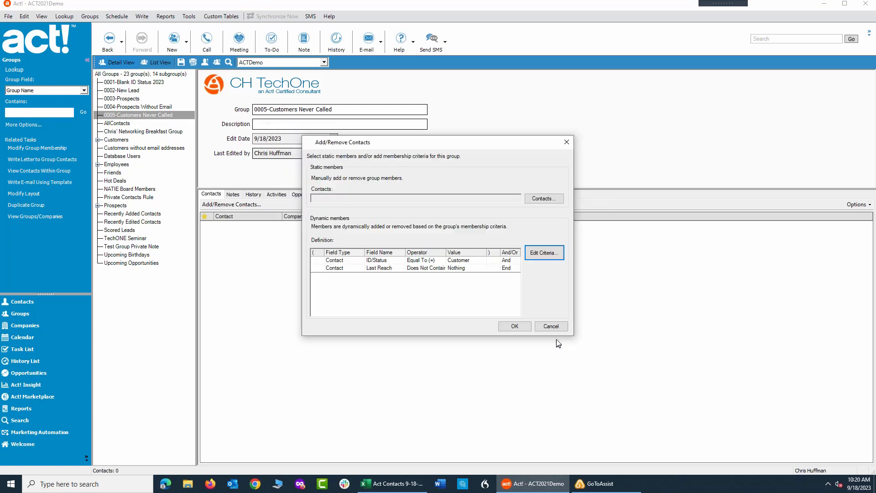
click(510, 327)
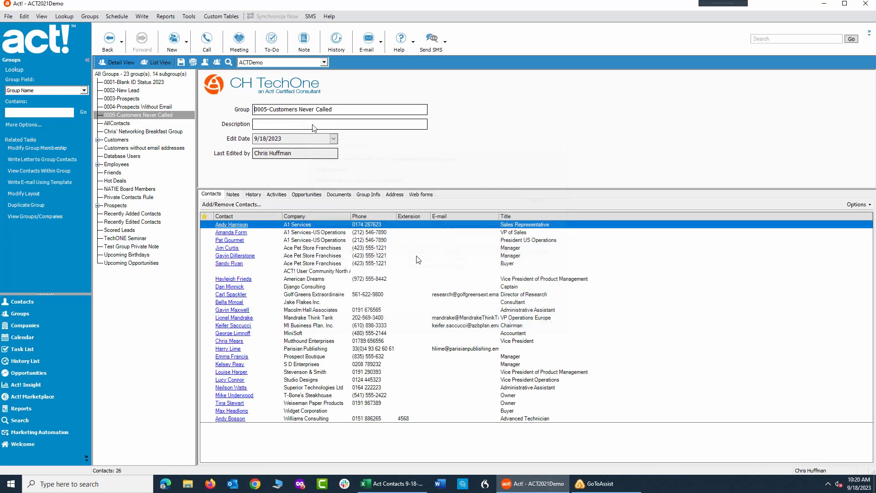